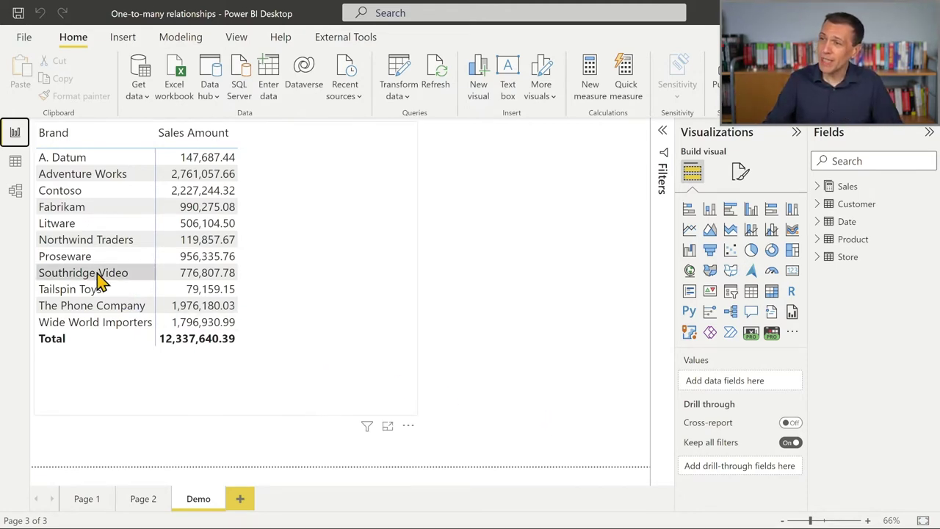
- Show the Power BI model diagram with Sales related one-to-many to Store, Customer, Product and Date
{"action": "left_click", "coordinate": [12, 200]}
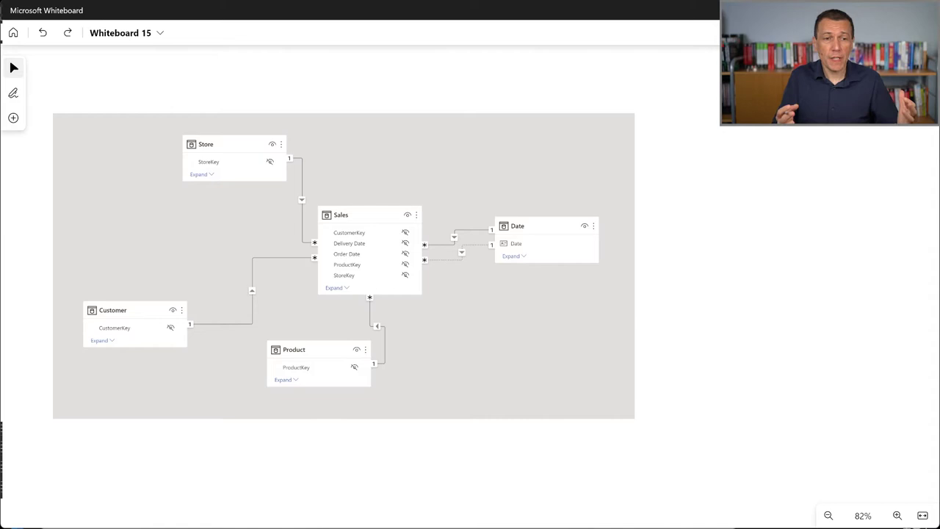
- Highlight the Store and Product headers and both Sales relationship markers in orange
{"action": "left_click", "coordinate": [13, 93]}
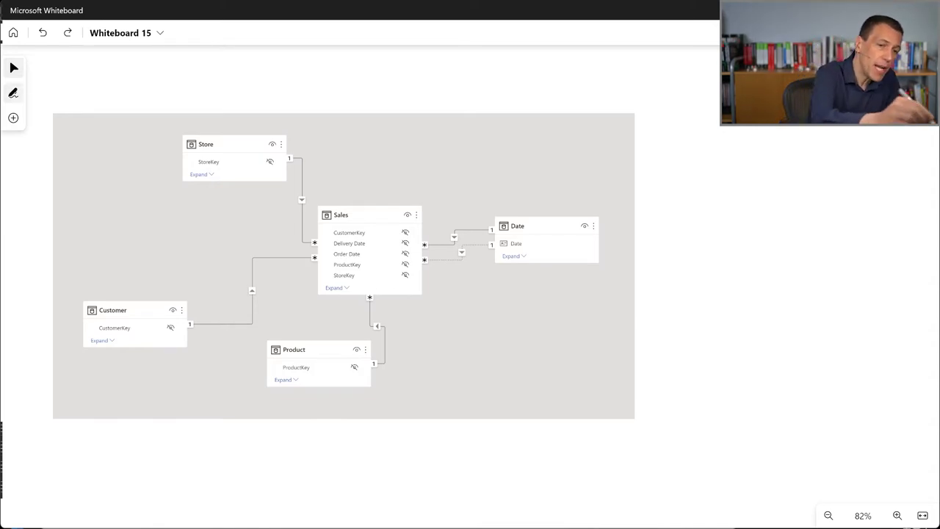
{"action": "left_click", "coordinate": [455, 79]}
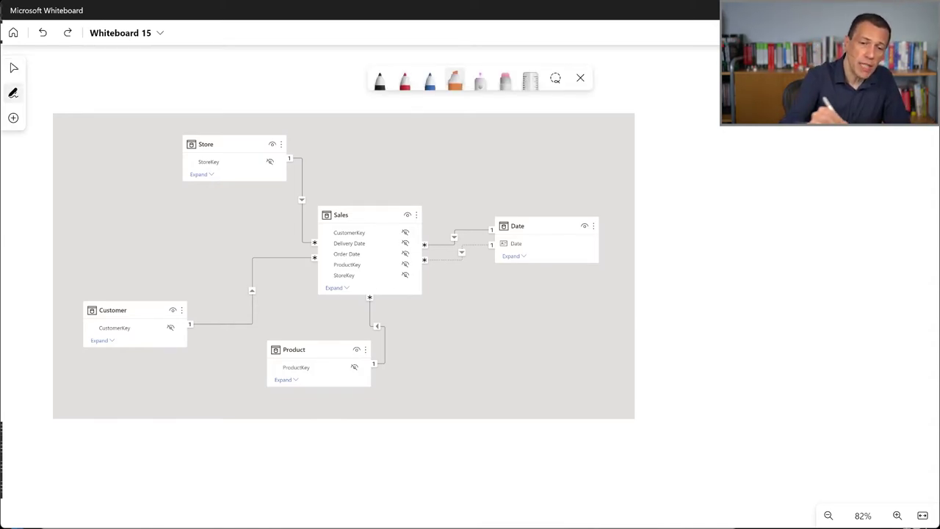
{"action": "left_click_drag", "start_coordinate": [178, 146], "coordinate": [231, 146]}
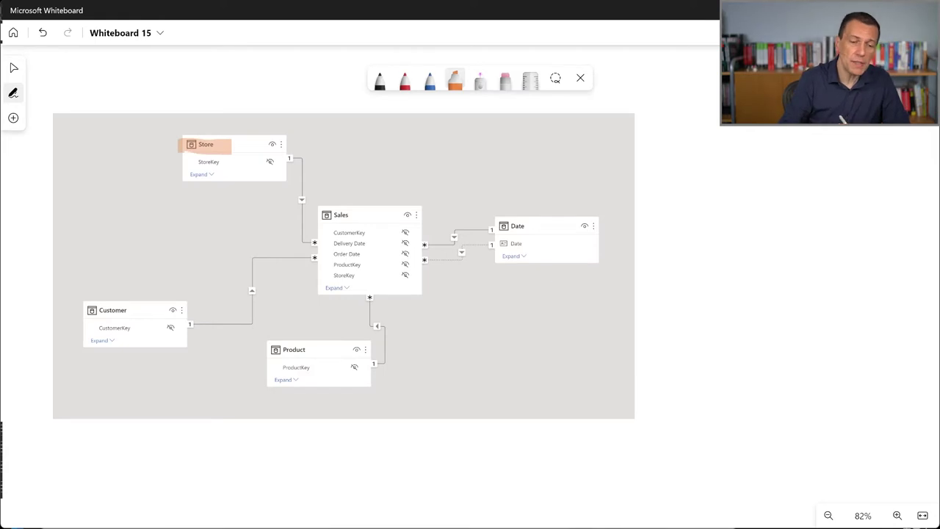
{"action": "left_click_drag", "start_coordinate": [268, 352], "coordinate": [313, 352]}
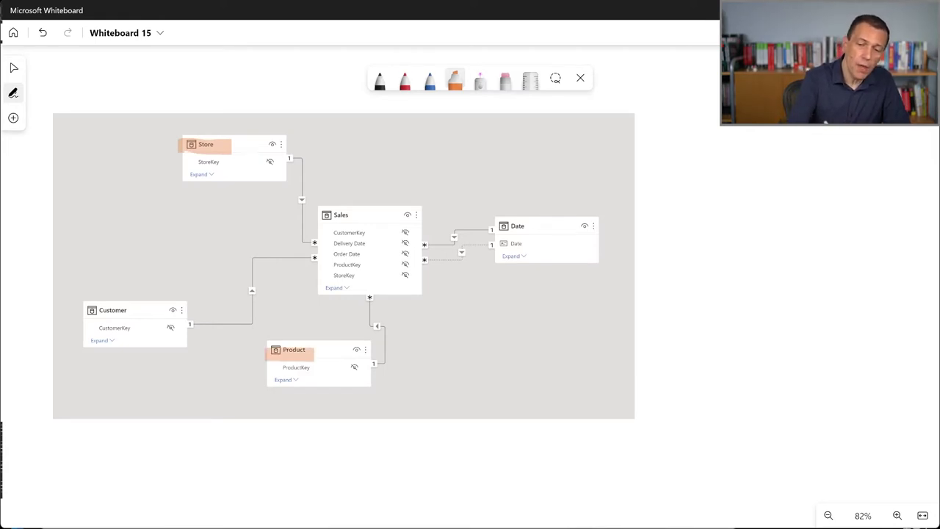
{"action": "left_click_drag", "start_coordinate": [353, 326], "coordinate": [397, 327]}
{"action": "left_click_drag", "start_coordinate": [279, 201], "coordinate": [310, 201]}
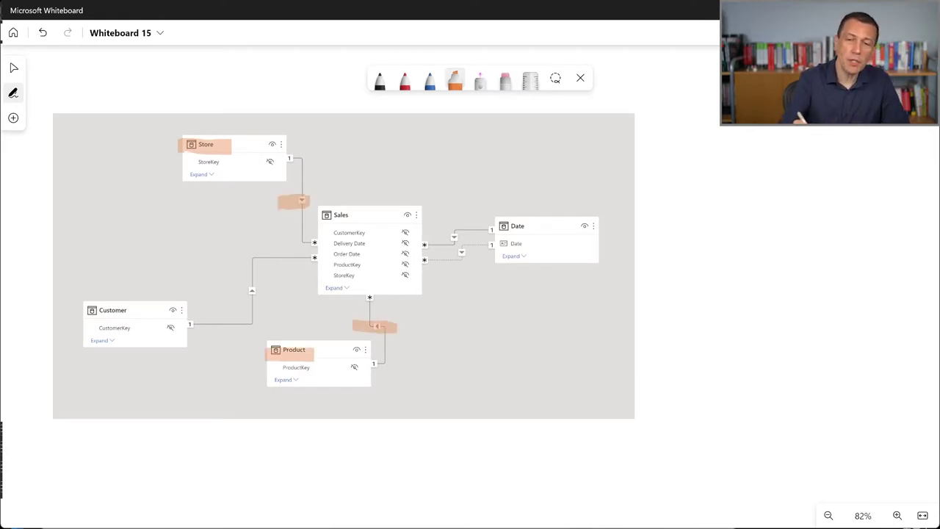
- Draw red arrows from Product and from Store into Sales
{"action": "left_click", "coordinate": [405, 79]}
{"action": "mouse_move", "coordinate": [373, 379]}
{"action": "left_mouse_down"}
{"action": "mouse_move", "coordinate": [387, 378]}
{"action": "mouse_move", "coordinate": [399, 291]}
{"action": "mouse_move", "coordinate": [400, 303]}
{"action": "left_mouse_up"}
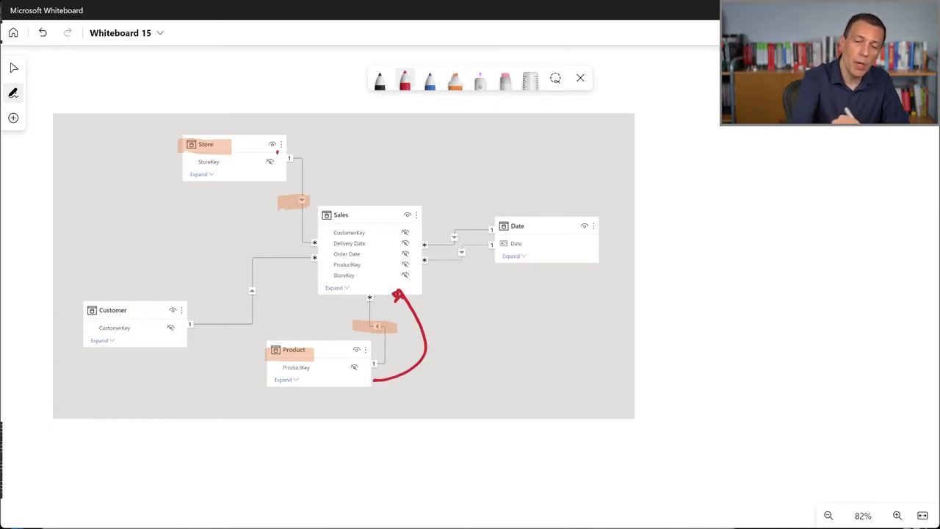
{"action": "mouse_move", "coordinate": [277, 151]}
{"action": "left_mouse_down"}
{"action": "mouse_move", "coordinate": [334, 185]}
{"action": "mouse_move", "coordinate": [350, 206]}
{"action": "left_mouse_up"}
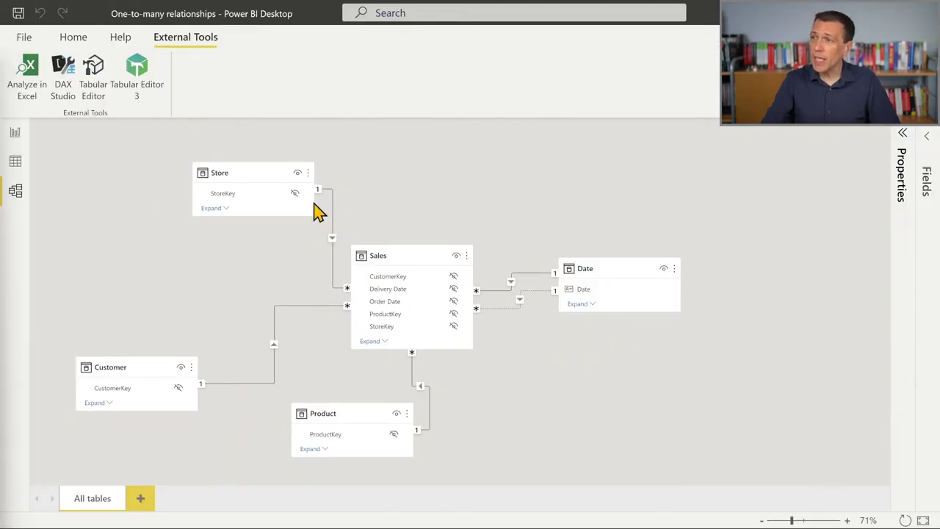
- Return to the Demo report page with the Brand and Sales Amount table
{"action": "left_click", "coordinate": [12, 132]}
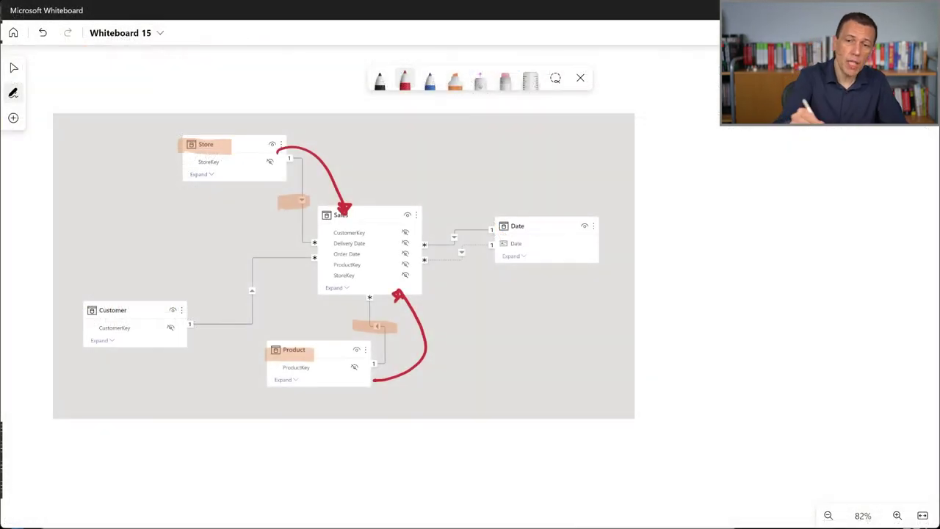
- Highlight the Sales header in orange, then undo all highlights and arrows with Ctrl+Z
{"action": "left_click", "coordinate": [455, 79]}
{"action": "mouse_move", "coordinate": [313, 211]}
{"action": "left_mouse_down"}
{"action": "mouse_move", "coordinate": [434, 210]}
{"action": "mouse_move", "coordinate": [416, 222]}
{"action": "mouse_move", "coordinate": [433, 221]}
{"action": "left_mouse_up"}
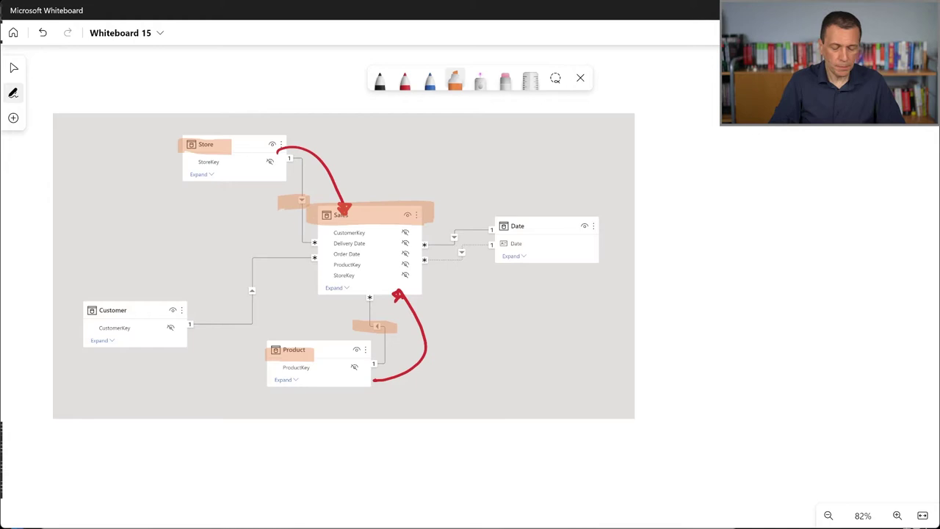
{"action": "key", "text": "ctrl+z"}
{"action": "key", "text": "ctrl+z"}
{"action": "key", "text": "ctrl+z"}
{"action": "key", "text": "ctrl+z"}
{"action": "key", "text": "ctrl+z"}
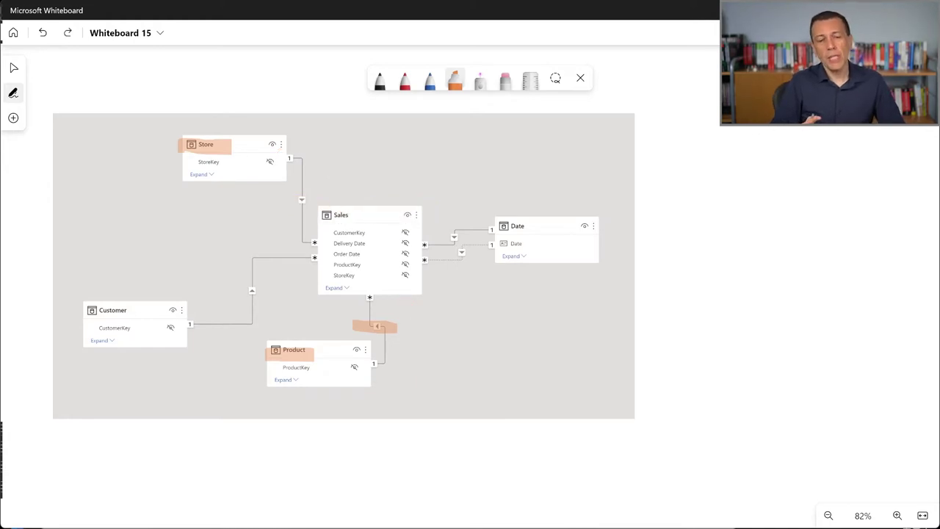
{"action": "key", "text": "ctrl+z"}
{"action": "key", "text": "ctrl+z"}
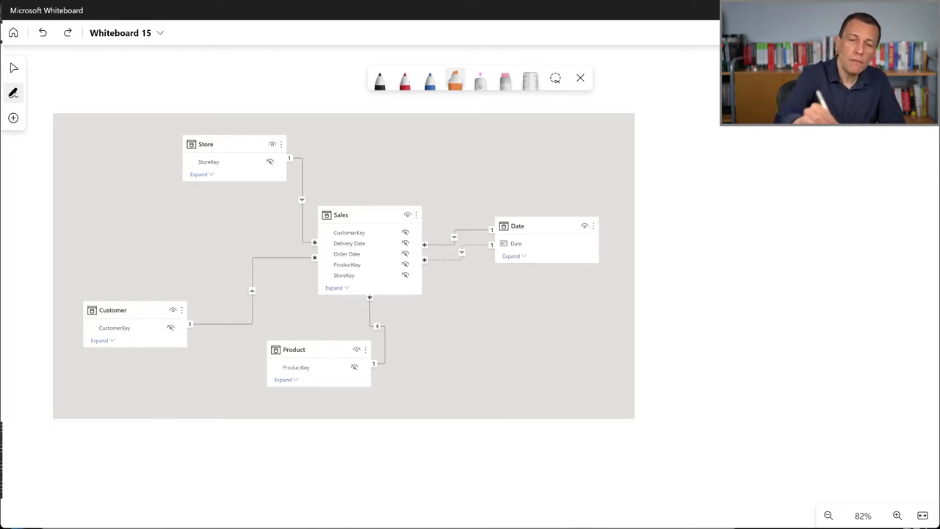
- Beside the diagram, draw two blue table boxes marked 1 and *
{"action": "left_click", "coordinate": [430, 80]}
{"action": "scroll", "coordinate": [338, 266], "scroll_direction": "right", "scroll_amount": 1}
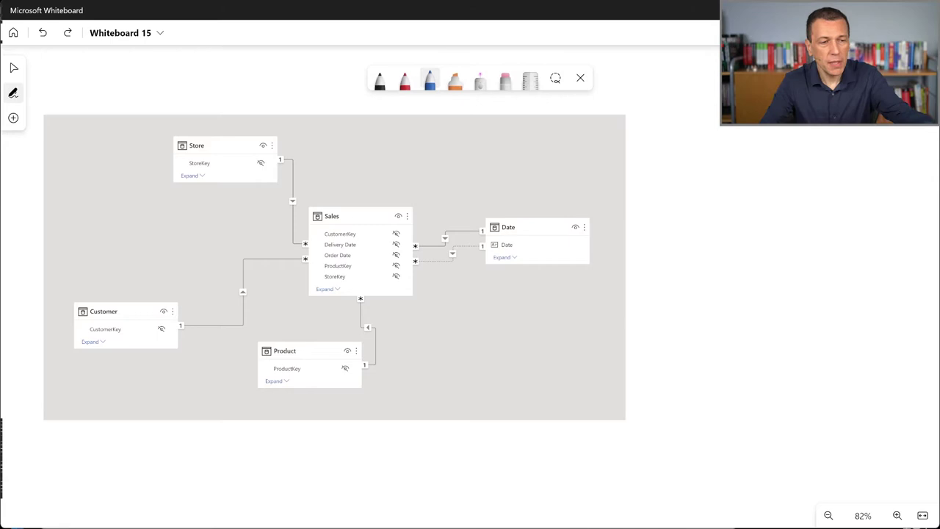
{"action": "key", "text": "Escape"}
{"action": "scroll", "coordinate": [326, 267], "scroll_direction": "right", "scroll_amount": 5}
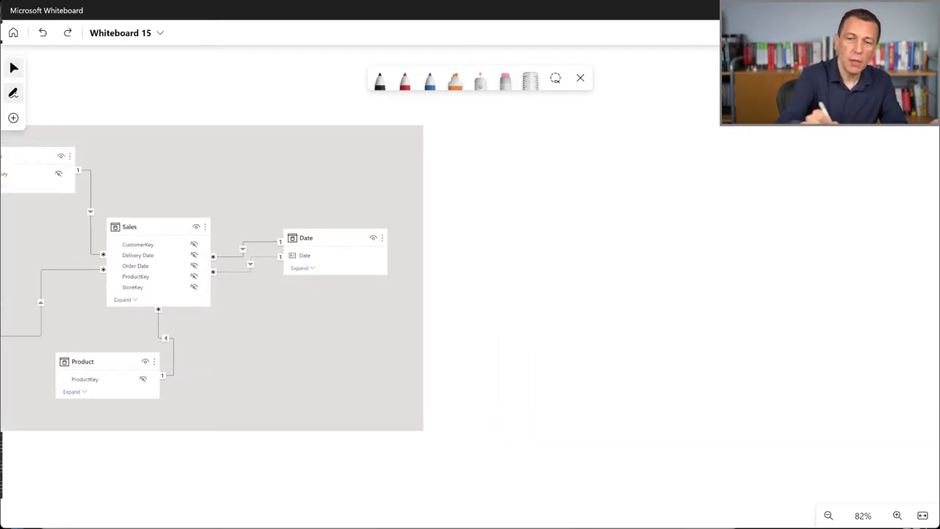
{"action": "left_click", "coordinate": [430, 79]}
{"action": "mouse_move", "coordinate": [449, 349]}
{"action": "left_mouse_down"}
{"action": "mouse_move", "coordinate": [558, 183]}
{"action": "mouse_move", "coordinate": [585, 264]}
{"action": "mouse_move", "coordinate": [492, 347]}
{"action": "mouse_move", "coordinate": [459, 346]}
{"action": "left_mouse_up"}
{"action": "left_click_drag", "start_coordinate": [610, 274], "coordinate": [607, 293]}
{"action": "mouse_move", "coordinate": [806, 193]}
{"action": "left_mouse_down"}
{"action": "mouse_move", "coordinate": [783, 367]}
{"action": "mouse_move", "coordinate": [917, 323]}
{"action": "mouse_move", "coordinate": [798, 390]}
{"action": "left_mouse_up"}
{"action": "mouse_move", "coordinate": [732, 295]}
{"action": "left_mouse_down"}
{"action": "mouse_move", "coordinate": [768, 295]}
{"action": "mouse_move", "coordinate": [746, 309]}
{"action": "left_mouse_up"}
{"action": "mouse_move", "coordinate": [736, 286]}
{"action": "left_mouse_down"}
{"action": "mouse_move", "coordinate": [764, 298]}
{"action": "mouse_move", "coordinate": [740, 305]}
{"action": "left_mouse_up"}
- Write A in the one-side box and three A's in the many-side box
{"action": "left_click", "coordinate": [13, 67]}
{"action": "left_click_drag", "start_coordinate": [588, 294], "coordinate": [533, 327]}
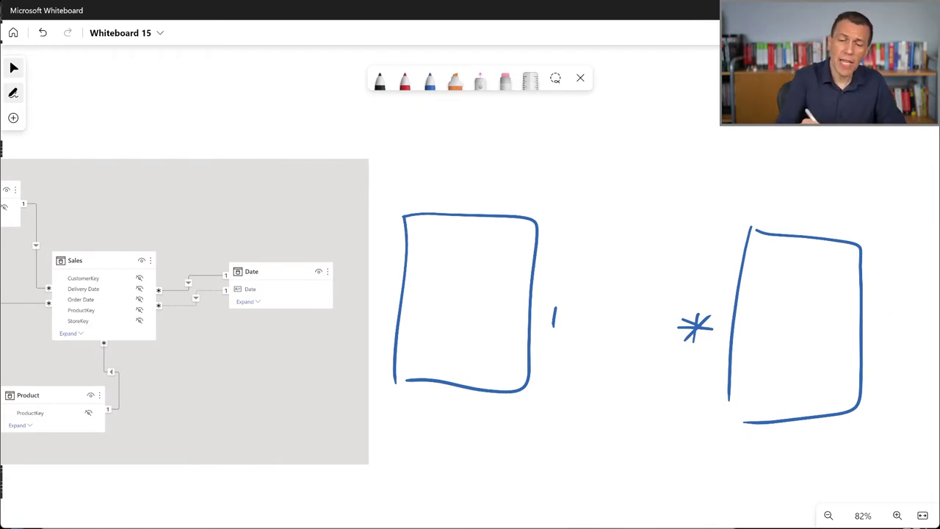
{"action": "mouse_move", "coordinate": [415, 244]}
{"action": "left_mouse_down"}
{"action": "mouse_move", "coordinate": [429, 234]}
{"action": "mouse_move", "coordinate": [432, 246]}
{"action": "left_mouse_up"}
{"action": "left_click_drag", "start_coordinate": [417, 237], "coordinate": [427, 236]}
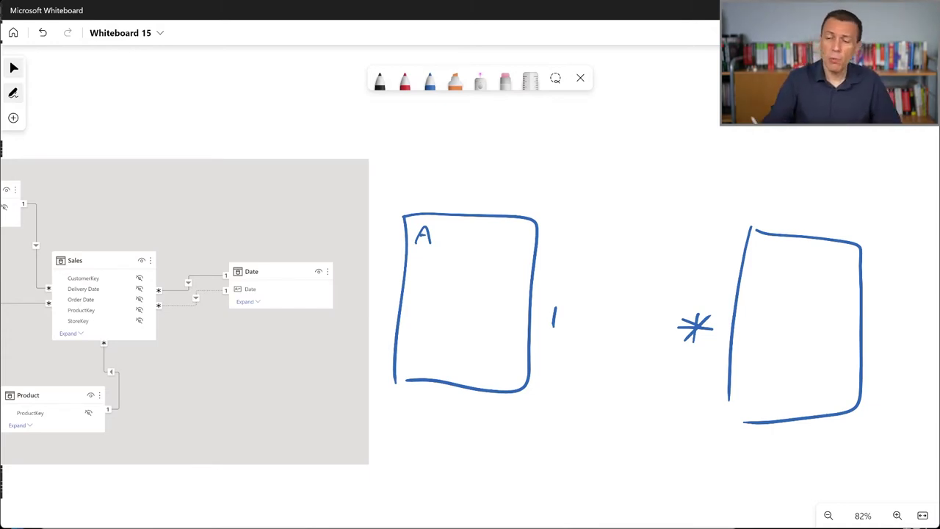
{"action": "mouse_move", "coordinate": [752, 263]}
{"action": "left_mouse_down"}
{"action": "mouse_move", "coordinate": [761, 243]}
{"action": "mouse_move", "coordinate": [768, 263]}
{"action": "left_mouse_up"}
{"action": "left_click_drag", "start_coordinate": [756, 256], "coordinate": [765, 255]}
{"action": "left_click_drag", "start_coordinate": [750, 298], "coordinate": [762, 297]}
{"action": "left_click_drag", "start_coordinate": [753, 289], "coordinate": [760, 287]}
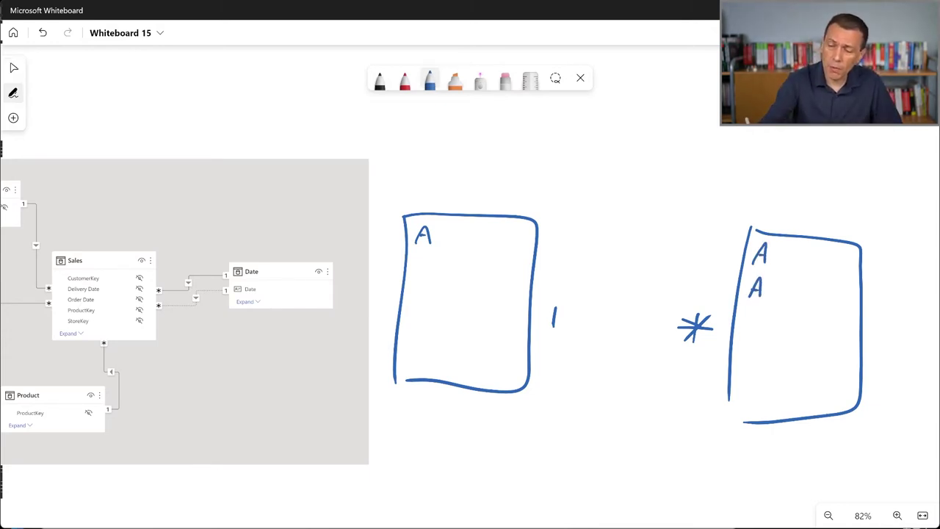
{"action": "left_click_drag", "start_coordinate": [750, 334], "coordinate": [762, 325]}
{"action": "left_click", "coordinate": [13, 68]}
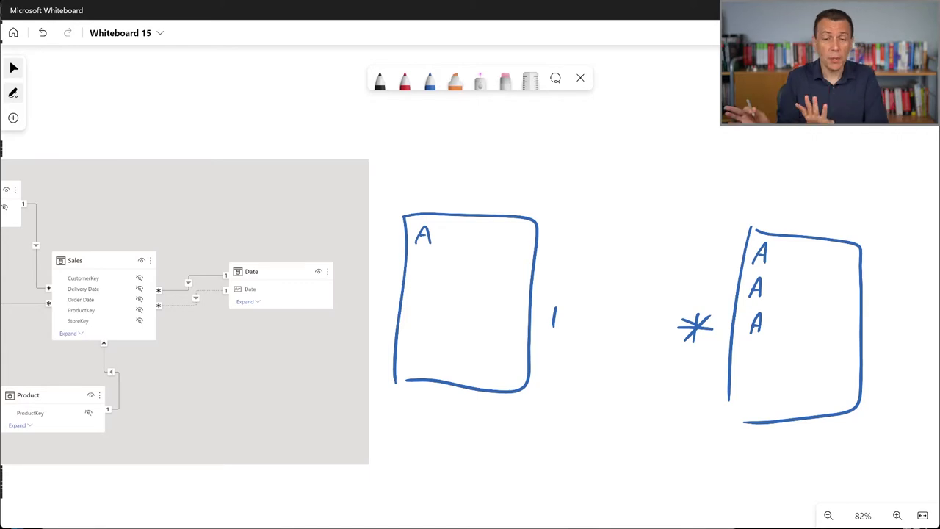
- Add B under A in the one-side box and two B's in the many-side box
{"action": "left_click_drag", "start_coordinate": [416, 265], "coordinate": [417, 285]}
{"action": "left_click_drag", "start_coordinate": [416, 264], "coordinate": [417, 285]}
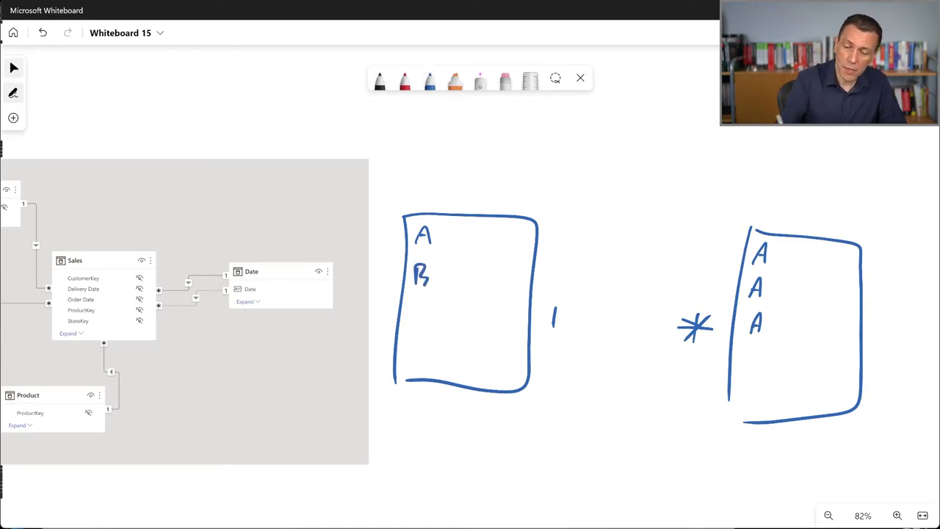
{"action": "left_click_drag", "start_coordinate": [746, 365], "coordinate": [745, 348]}
{"action": "left_click_drag", "start_coordinate": [745, 348], "coordinate": [749, 367]}
{"action": "left_click_drag", "start_coordinate": [744, 374], "coordinate": [746, 392]}
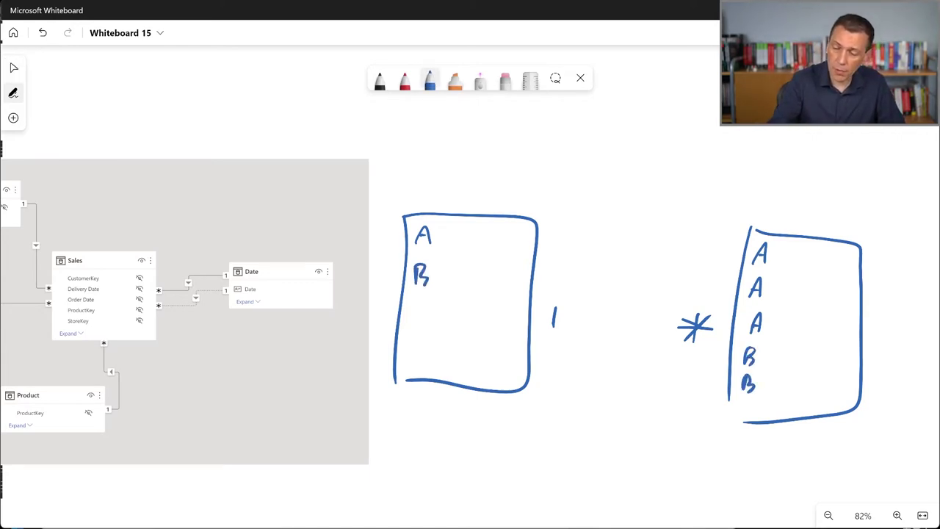
{"action": "left_click", "coordinate": [13, 68]}
- Label both boxes with the key K
{"action": "mouse_move", "coordinate": [416, 174]}
{"action": "left_mouse_down"}
{"action": "mouse_move", "coordinate": [416, 207]}
{"action": "mouse_move", "coordinate": [429, 203]}
{"action": "left_mouse_up"}
{"action": "left_click_drag", "start_coordinate": [766, 195], "coordinate": [765, 214]}
{"action": "mouse_move", "coordinate": [781, 202]}
{"action": "left_mouse_down"}
{"action": "mouse_move", "coordinate": [767, 215]}
{"action": "mouse_move", "coordinate": [779, 219]}
{"action": "left_mouse_up"}
{"action": "left_click", "coordinate": [13, 68]}
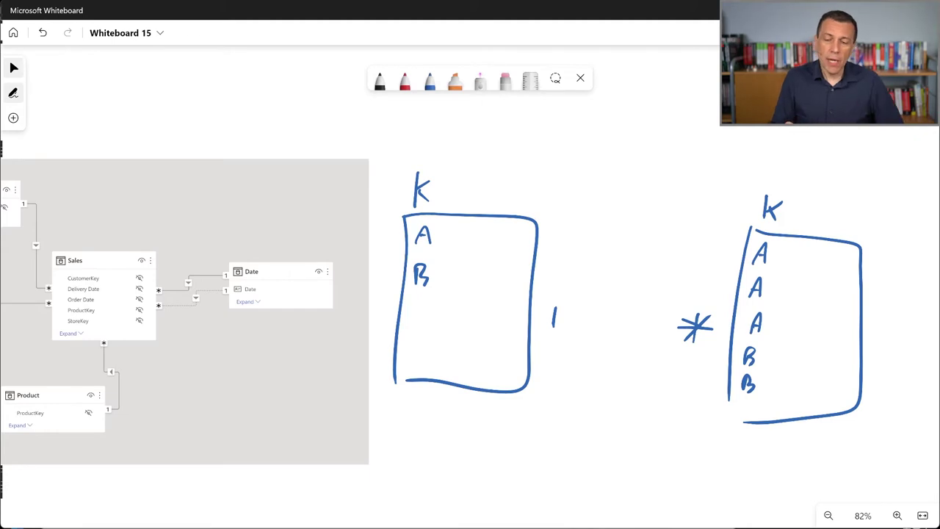
- Draw a blue horizontal line from the '1' K box to the '*' K box
{"action": "left_click_drag", "start_coordinate": [532, 286], "coordinate": [721, 289]}
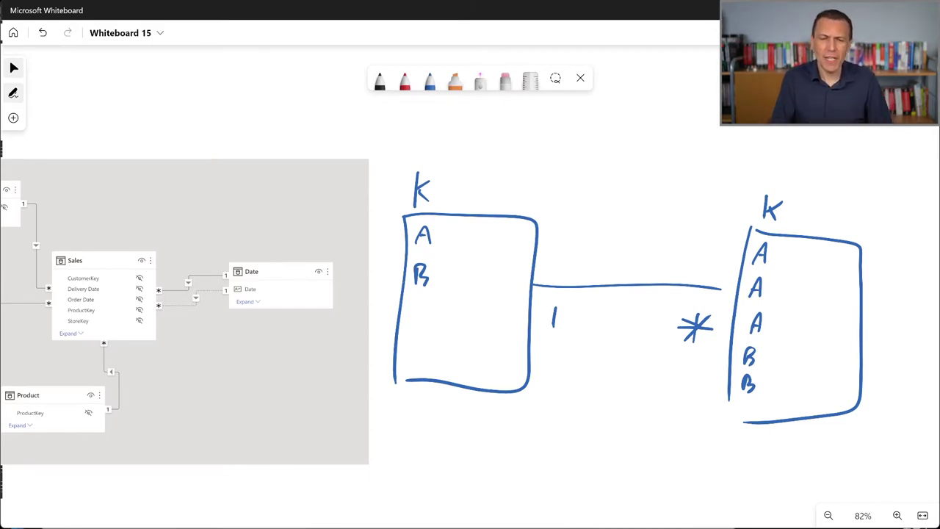
- Circle the left K in red and write a red duplicate A under B
{"action": "left_click", "coordinate": [404, 79]}
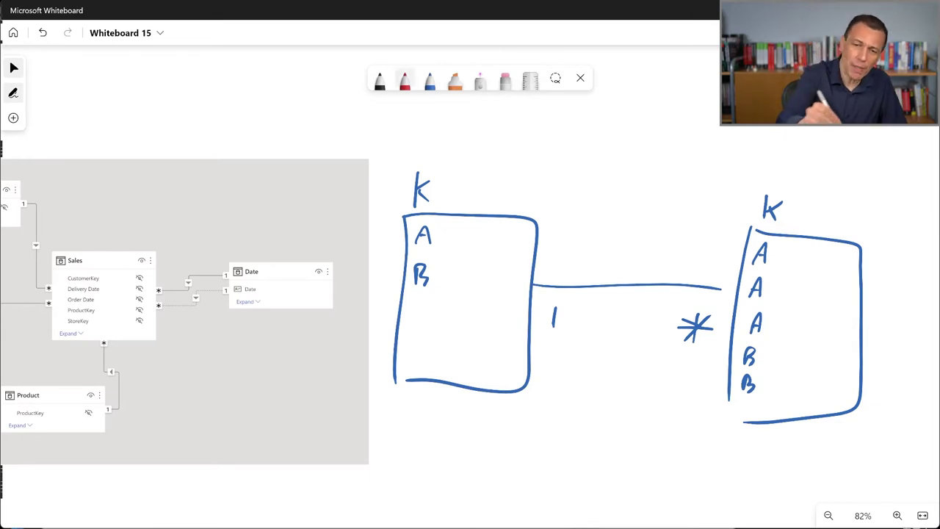
{"action": "left_click_drag", "start_coordinate": [426, 164], "coordinate": [439, 170]}
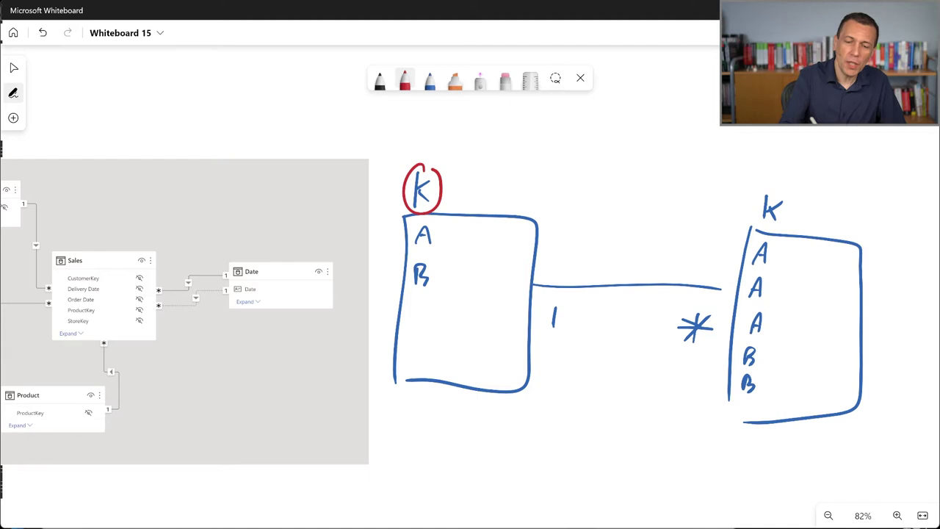
{"action": "left_click_drag", "start_coordinate": [407, 323], "coordinate": [424, 327]}
{"action": "left_click_drag", "start_coordinate": [409, 318], "coordinate": [418, 316]}
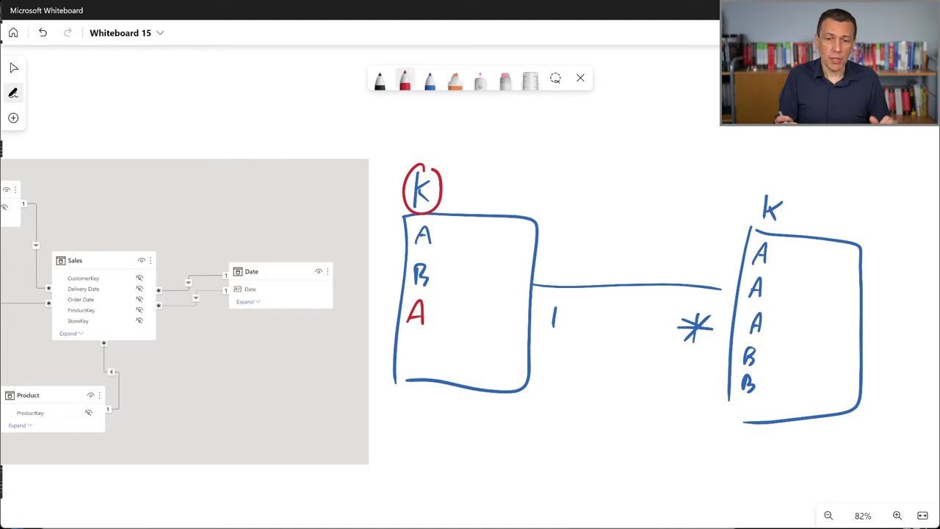
- Undo the red A and circle, after sketching and undoing a red cross below the left table
{"action": "key", "text": "ctrl+z"}
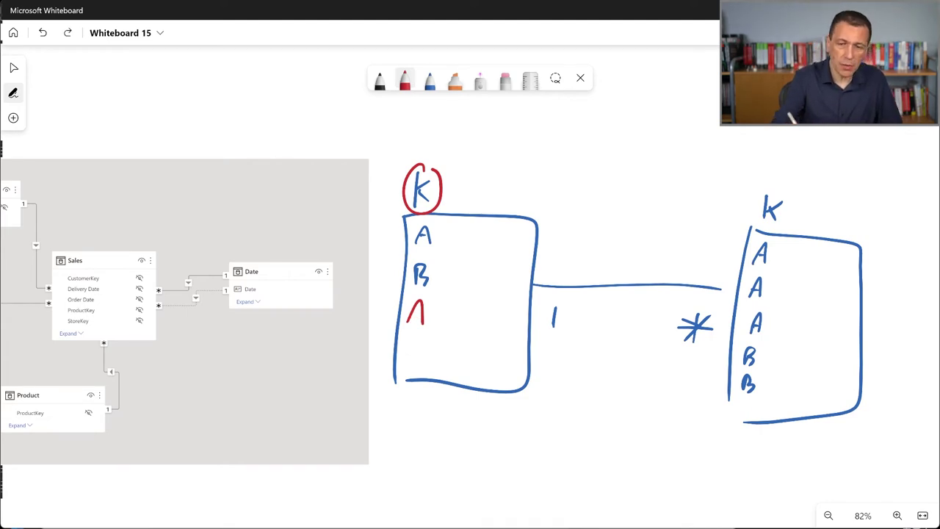
{"action": "key", "text": "ctrl+z"}
{"action": "mouse_move", "coordinate": [404, 327]}
{"action": "left_mouse_down"}
{"action": "mouse_move", "coordinate": [422, 321]}
{"action": "mouse_move", "coordinate": [420, 312]}
{"action": "left_mouse_up"}
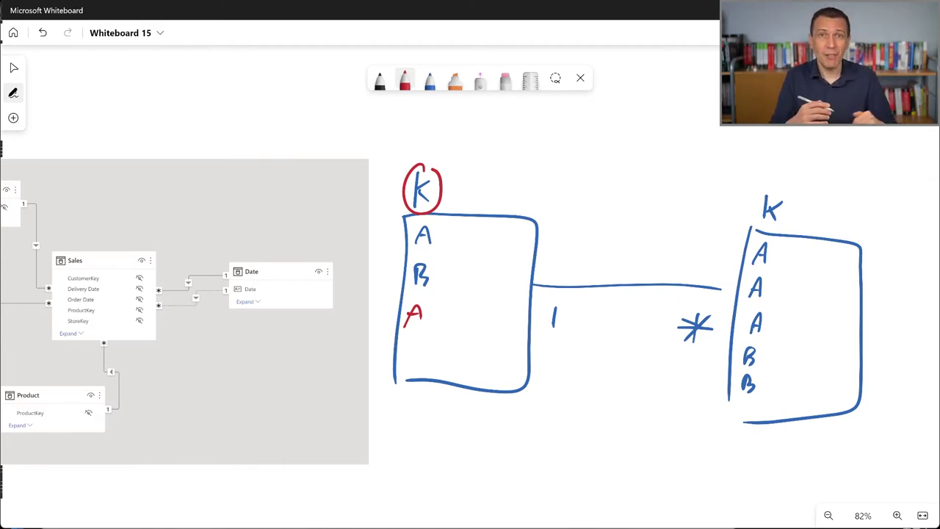
{"action": "left_click_drag", "start_coordinate": [395, 451], "coordinate": [516, 395]}
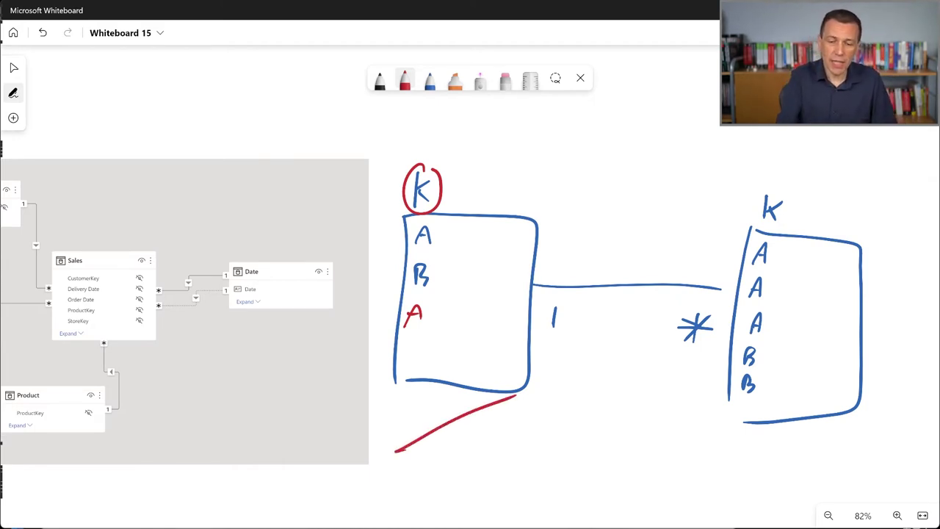
{"action": "left_click_drag", "start_coordinate": [436, 401], "coordinate": [512, 472]}
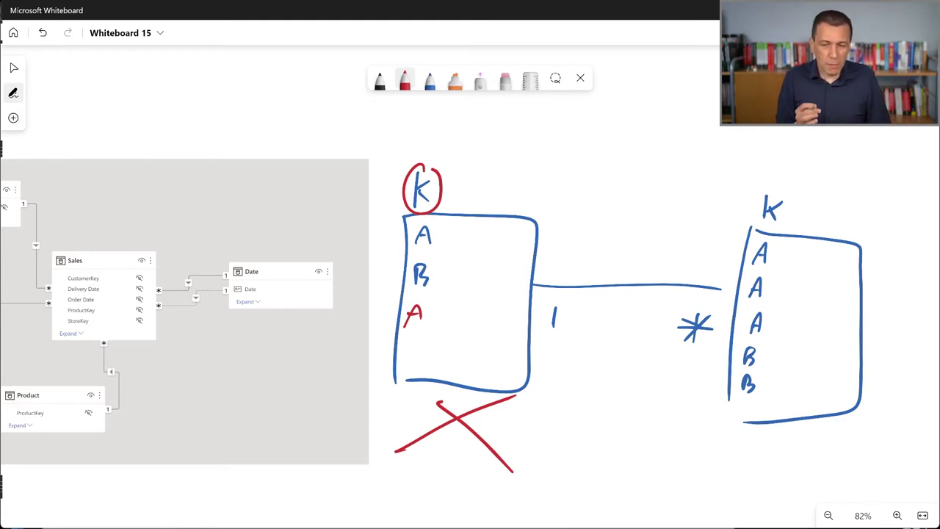
{"action": "key", "text": "ctrl+z"}
{"action": "key", "text": "ctrl+z"}
{"action": "key", "text": "ctrl+z"}
{"action": "key", "text": "ctrl+z"}
{"action": "key", "text": "ctrl+z"}
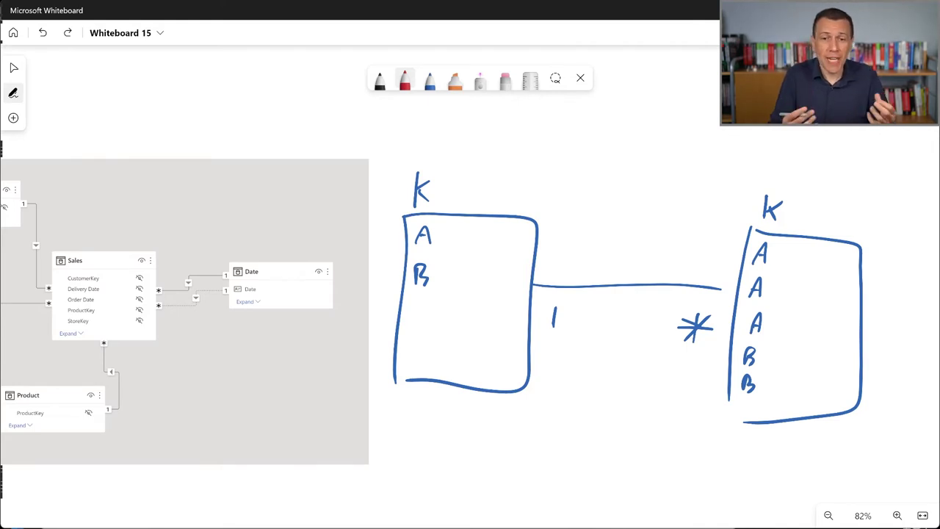
- Write UNIQUE in red above the left table's K
{"action": "left_click_drag", "start_coordinate": [389, 126], "coordinate": [405, 130]}
{"action": "left_click_drag", "start_coordinate": [408, 149], "coordinate": [423, 129]}
{"action": "mouse_move", "coordinate": [432, 128]}
{"action": "left_mouse_down"}
{"action": "mouse_move", "coordinate": [432, 148]}
{"action": "mouse_move", "coordinate": [452, 150]}
{"action": "mouse_move", "coordinate": [473, 132]}
{"action": "mouse_move", "coordinate": [482, 153]}
{"action": "left_mouse_up"}
{"action": "left_click_drag", "start_coordinate": [413, 155], "coordinate": [423, 172]}
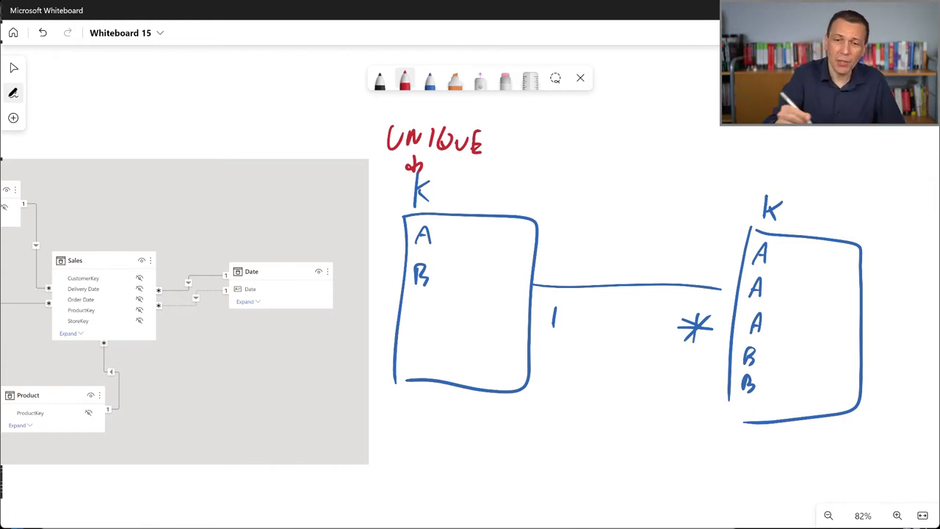
- Replace the right table's A's with blue B's and highlight the left A in orange
{"action": "left_click", "coordinate": [506, 78]}
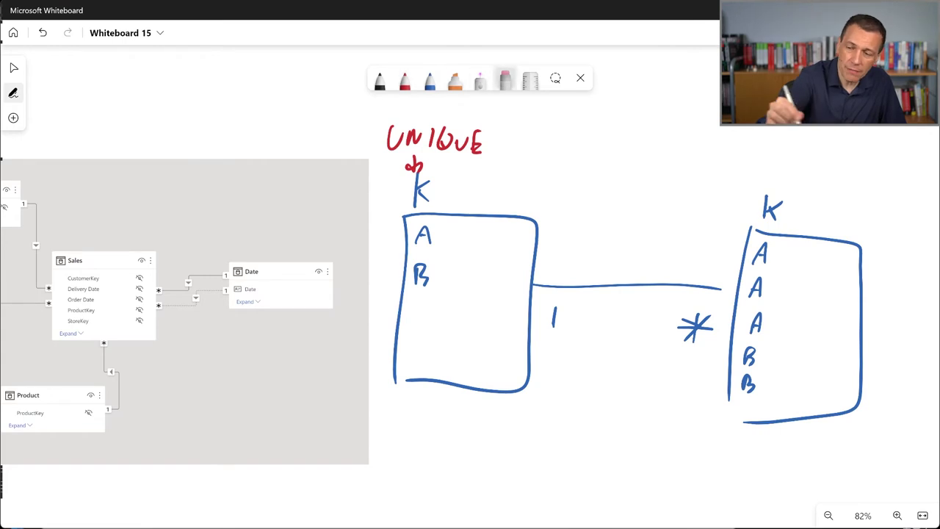
{"action": "mouse_move", "coordinate": [760, 246]}
{"action": "left_mouse_down"}
{"action": "mouse_move", "coordinate": [756, 331]}
{"action": "mouse_move", "coordinate": [765, 253]}
{"action": "left_mouse_up"}
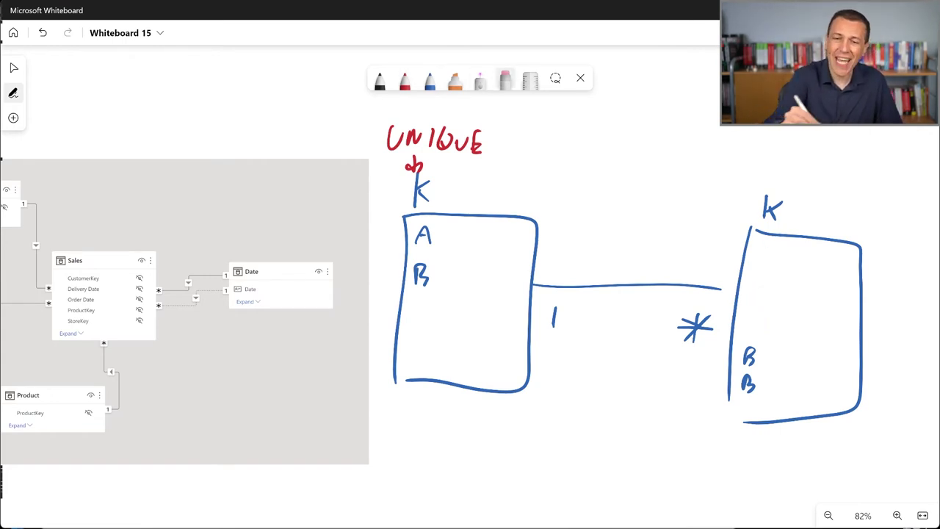
{"action": "left_click", "coordinate": [430, 78]}
{"action": "mouse_move", "coordinate": [758, 245]}
{"action": "left_mouse_down"}
{"action": "mouse_move", "coordinate": [757, 332]}
{"action": "mouse_move", "coordinate": [744, 332]}
{"action": "mouse_move", "coordinate": [745, 340]}
{"action": "left_mouse_up"}
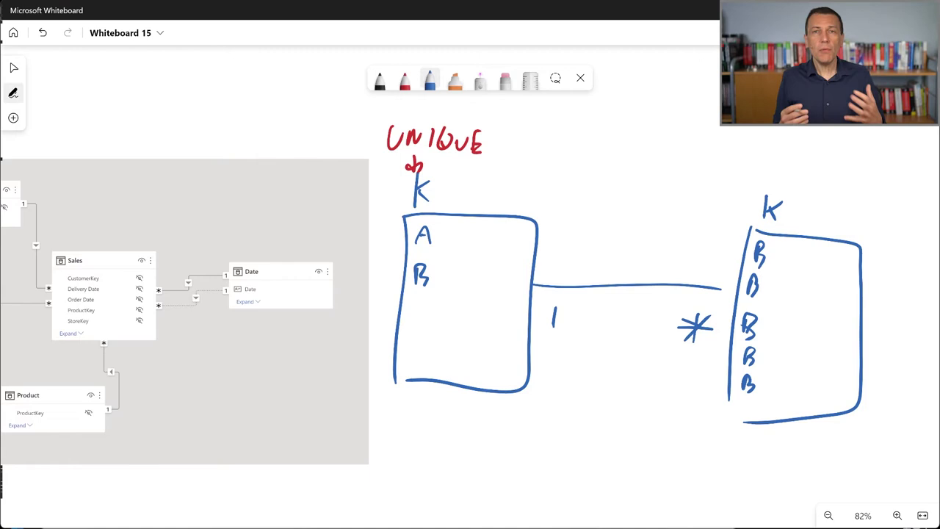
{"action": "left_click", "coordinate": [455, 79]}
{"action": "mouse_move", "coordinate": [400, 243]}
{"action": "left_mouse_down"}
{"action": "mouse_move", "coordinate": [425, 238]}
{"action": "mouse_move", "coordinate": [404, 220]}
{"action": "left_mouse_up"}
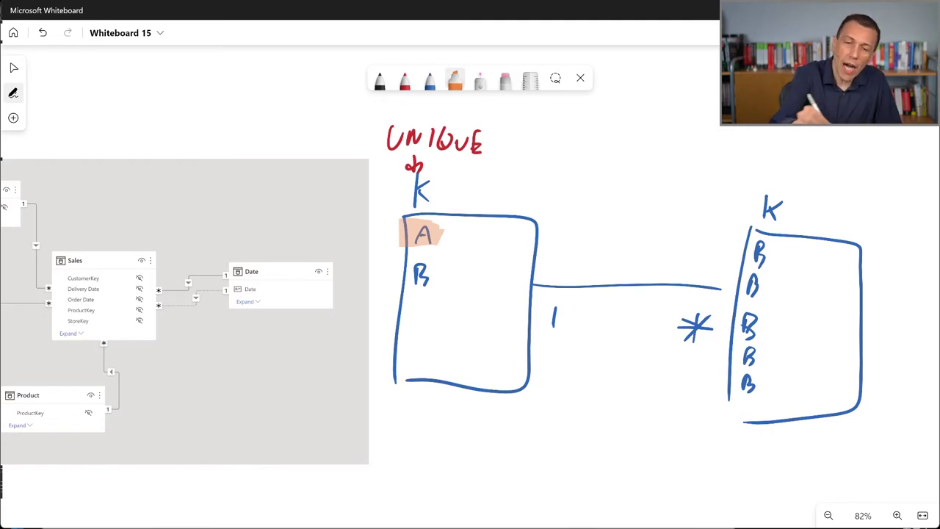
- Highlight the right K in orange, then undo both orange highlights with Ctrl+Z
{"action": "left_click", "coordinate": [455, 79]}
{"action": "mouse_move", "coordinate": [748, 193]}
{"action": "left_mouse_down"}
{"action": "mouse_move", "coordinate": [749, 212]}
{"action": "mouse_move", "coordinate": [793, 213]}
{"action": "mouse_move", "coordinate": [786, 233]}
{"action": "left_mouse_up"}
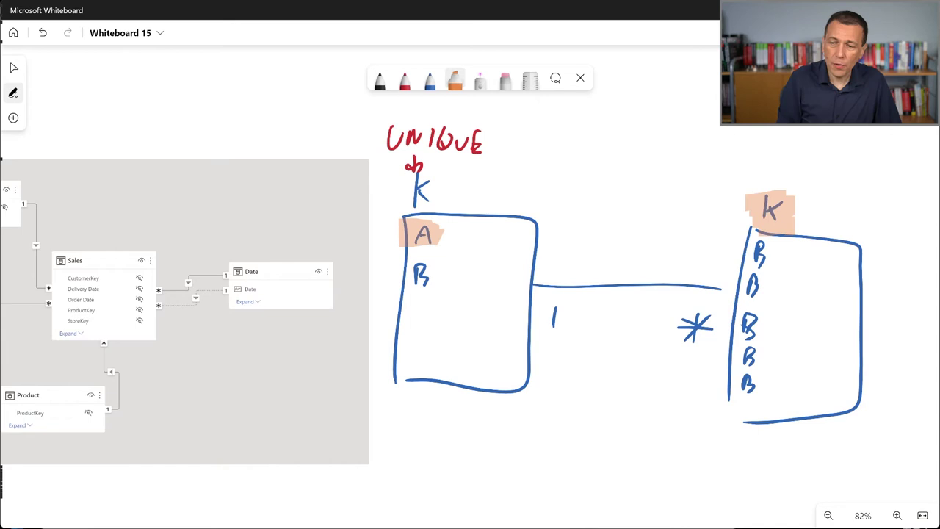
{"action": "key", "text": "ctrl+z"}
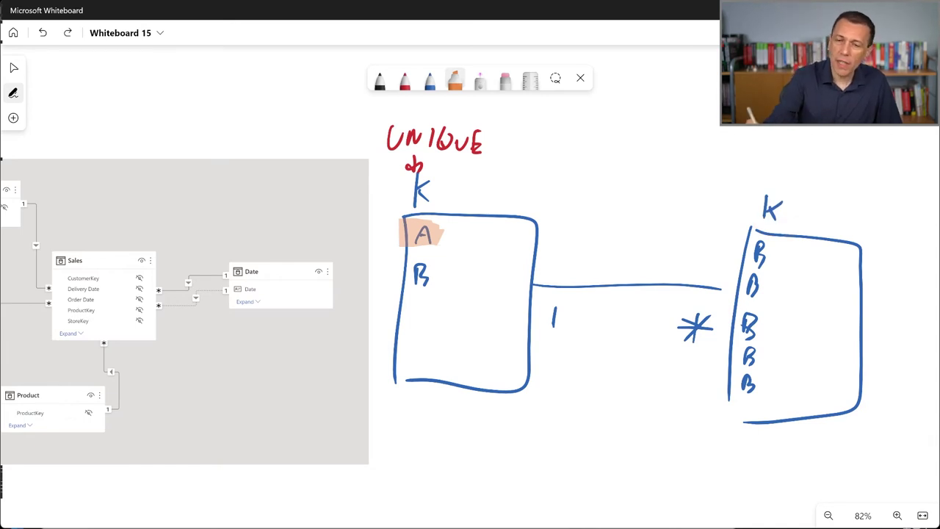
{"action": "key", "text": "ctrl+z"}
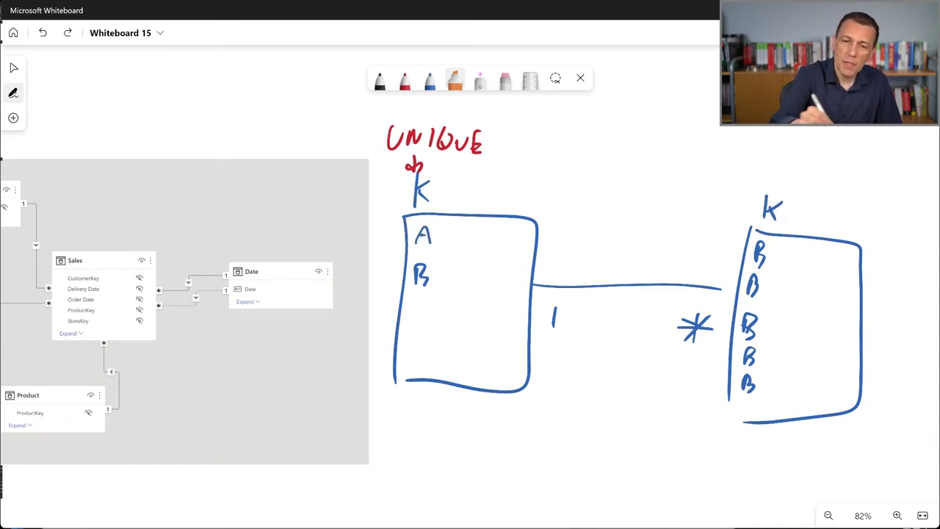
- Write C and E in blue below B in the left table
{"action": "left_click", "coordinate": [430, 80]}
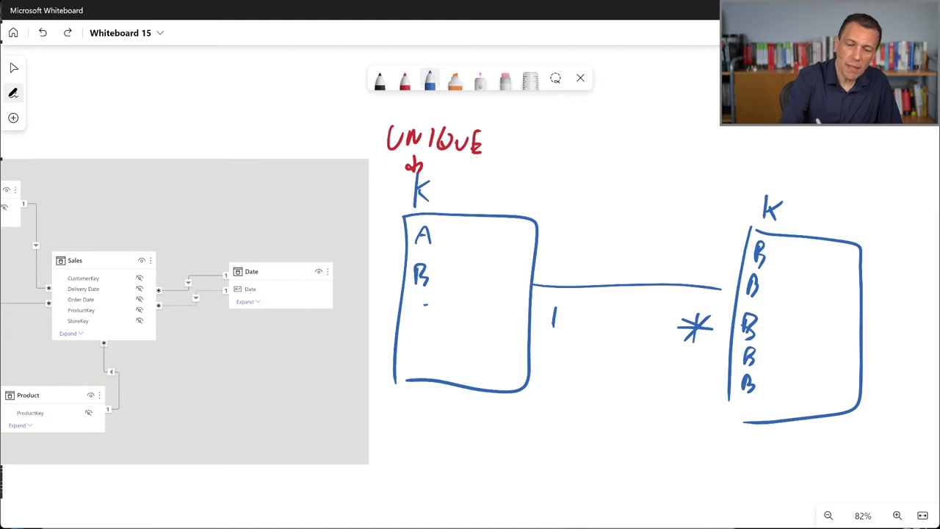
{"action": "left_click_drag", "start_coordinate": [425, 304], "coordinate": [407, 367]}
{"action": "mouse_move", "coordinate": [408, 341]}
{"action": "left_mouse_down"}
{"action": "mouse_move", "coordinate": [422, 339]}
{"action": "mouse_move", "coordinate": [423, 354]}
{"action": "left_mouse_up"}
{"action": "left_click_drag", "start_coordinate": [407, 368], "coordinate": [423, 366]}
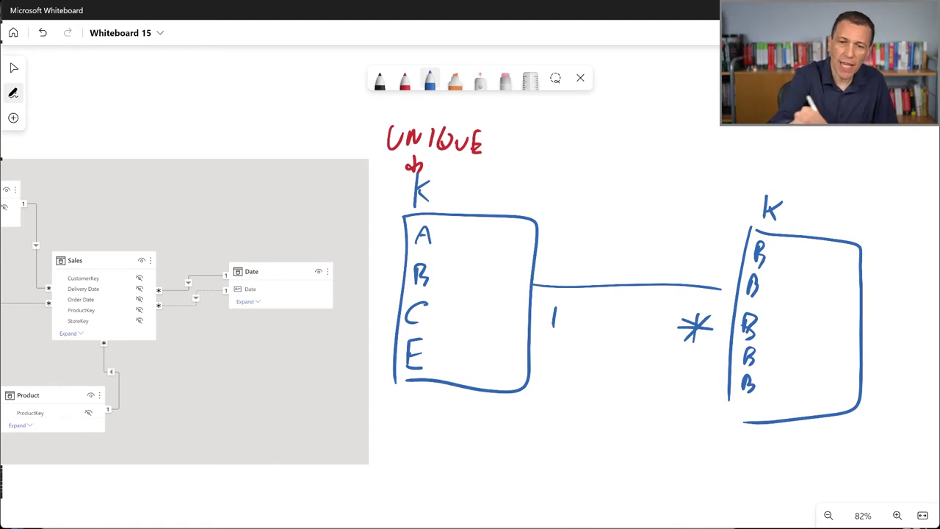
- Erase all the B letters from the right-hand table, leaving it empty
{"action": "left_click", "coordinate": [505, 80]}
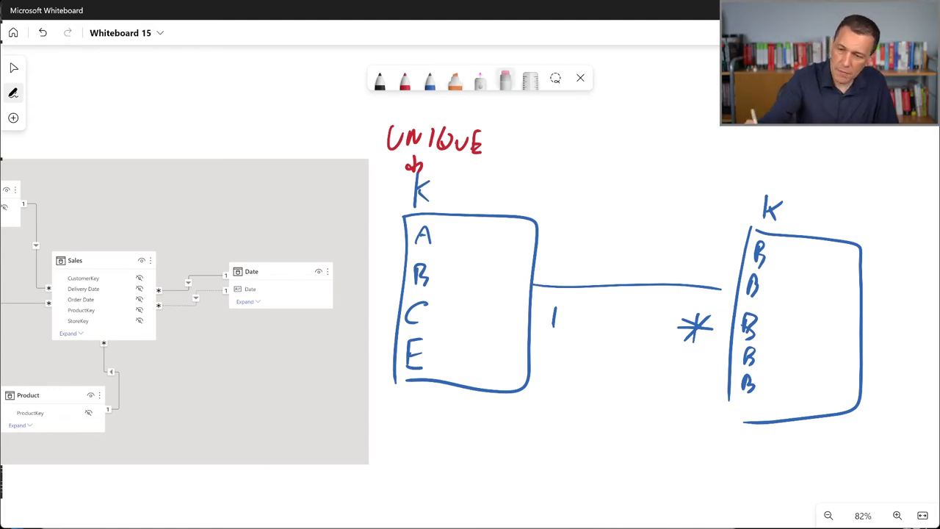
{"action": "mouse_move", "coordinate": [743, 257]}
{"action": "left_mouse_down"}
{"action": "mouse_move", "coordinate": [762, 263]}
{"action": "mouse_move", "coordinate": [753, 320]}
{"action": "left_mouse_up"}
{"action": "mouse_move", "coordinate": [750, 389]}
{"action": "left_mouse_down"}
{"action": "mouse_move", "coordinate": [748, 286]}
{"action": "mouse_move", "coordinate": [744, 383]}
{"action": "mouse_move", "coordinate": [760, 244]}
{"action": "mouse_move", "coordinate": [741, 276]}
{"action": "left_mouse_up"}
{"action": "left_click", "coordinate": [429, 79]}
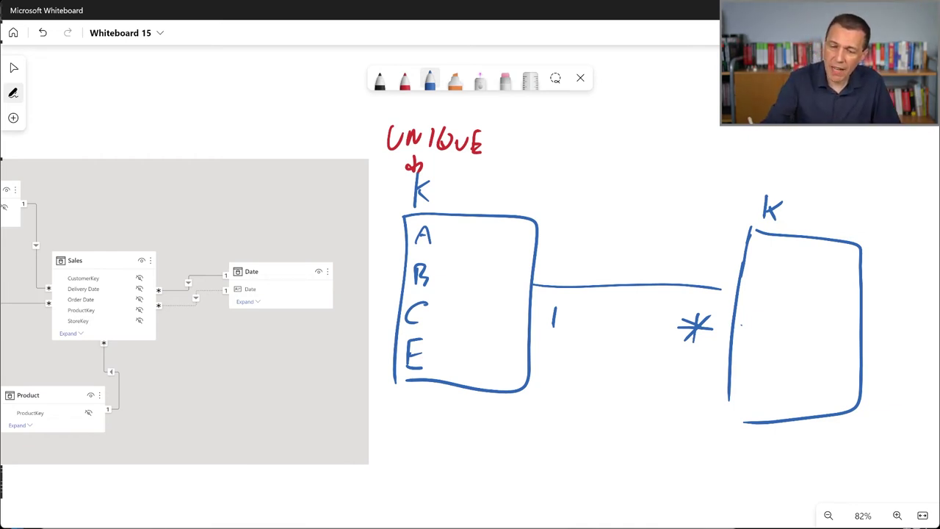
- Write A, B, C, D, E in blue down the right-hand table
{"action": "left_click_drag", "start_coordinate": [749, 328], "coordinate": [747, 354]}
{"action": "mouse_move", "coordinate": [751, 327]}
{"action": "left_mouse_down"}
{"action": "mouse_move", "coordinate": [770, 343]}
{"action": "mouse_move", "coordinate": [749, 356]}
{"action": "left_mouse_up"}
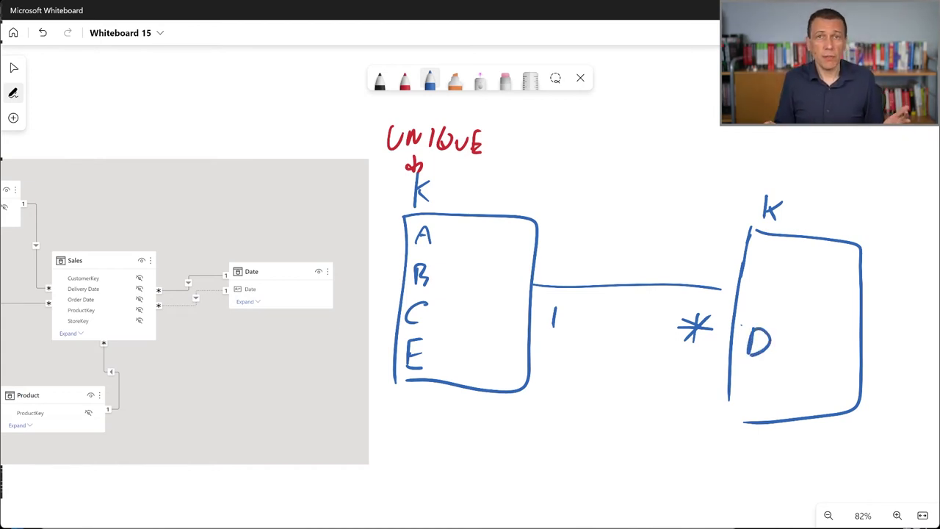
{"action": "left_click_drag", "start_coordinate": [762, 261], "coordinate": [772, 252]}
{"action": "left_click_drag", "start_coordinate": [761, 265], "coordinate": [764, 301]}
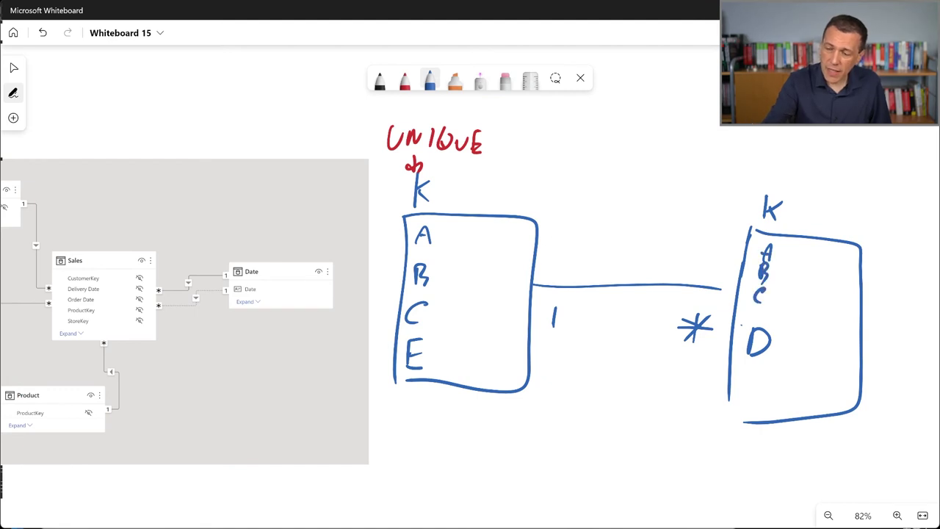
{"action": "mouse_move", "coordinate": [755, 370]}
{"action": "left_mouse_down"}
{"action": "mouse_move", "coordinate": [752, 389]}
{"action": "mouse_move", "coordinate": [761, 383]}
{"action": "left_mouse_up"}
{"action": "left_click_drag", "start_coordinate": [750, 394], "coordinate": [764, 395]}
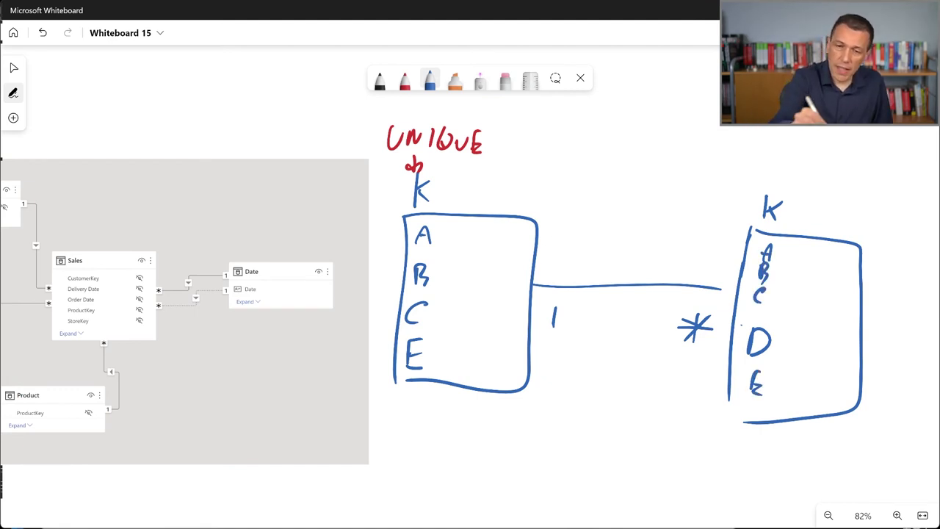
- Highlight A, B, C in orange in both the right and left tables
{"action": "left_click", "coordinate": [454, 79]}
{"action": "left_click_drag", "start_coordinate": [764, 238], "coordinate": [764, 302]}
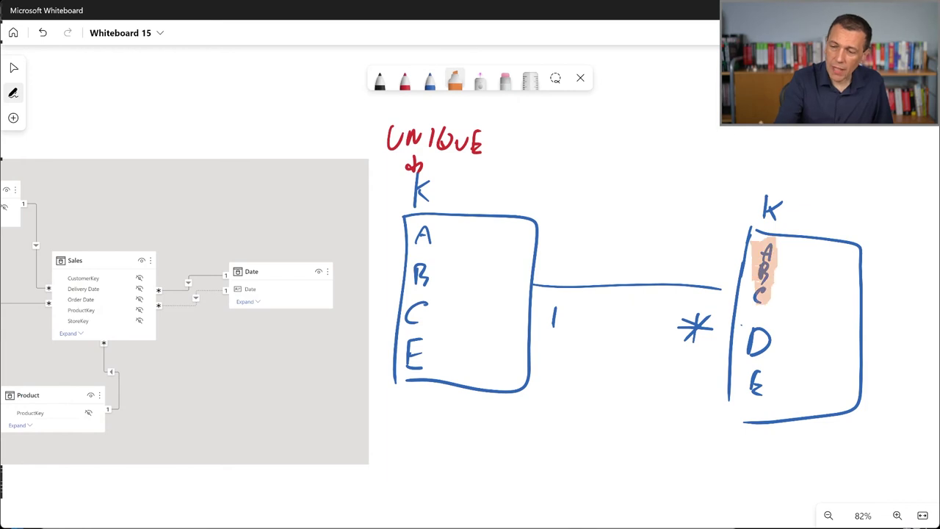
{"action": "mouse_move", "coordinate": [422, 229]}
{"action": "left_mouse_down"}
{"action": "mouse_move", "coordinate": [423, 288]}
{"action": "mouse_move", "coordinate": [402, 295]}
{"action": "mouse_move", "coordinate": [419, 300]}
{"action": "mouse_move", "coordinate": [421, 335]}
{"action": "left_mouse_up"}
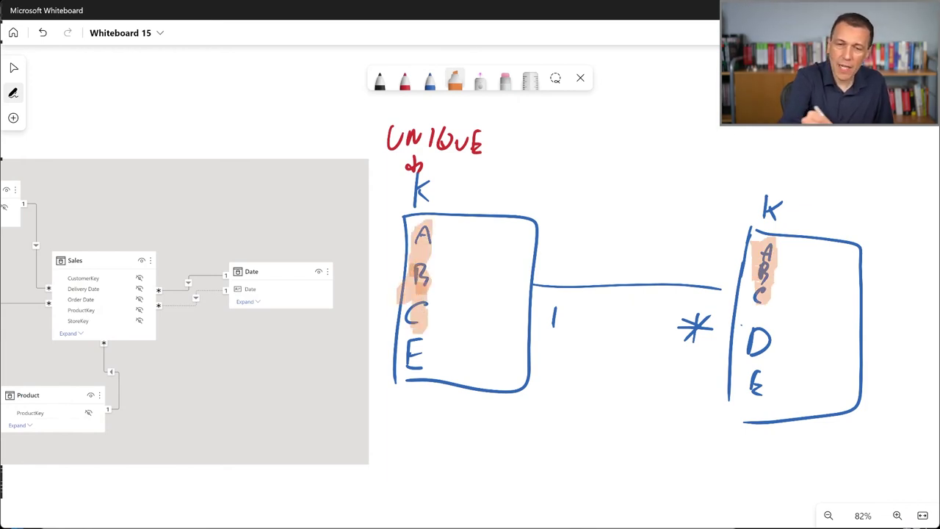
- Circle the many-side D in red, then highlight the left K header and '1' marker orange
{"action": "left_click", "coordinate": [405, 80]}
{"action": "mouse_move", "coordinate": [774, 321]}
{"action": "left_mouse_down"}
{"action": "mouse_move", "coordinate": [719, 342]}
{"action": "mouse_move", "coordinate": [778, 326]}
{"action": "left_mouse_up"}
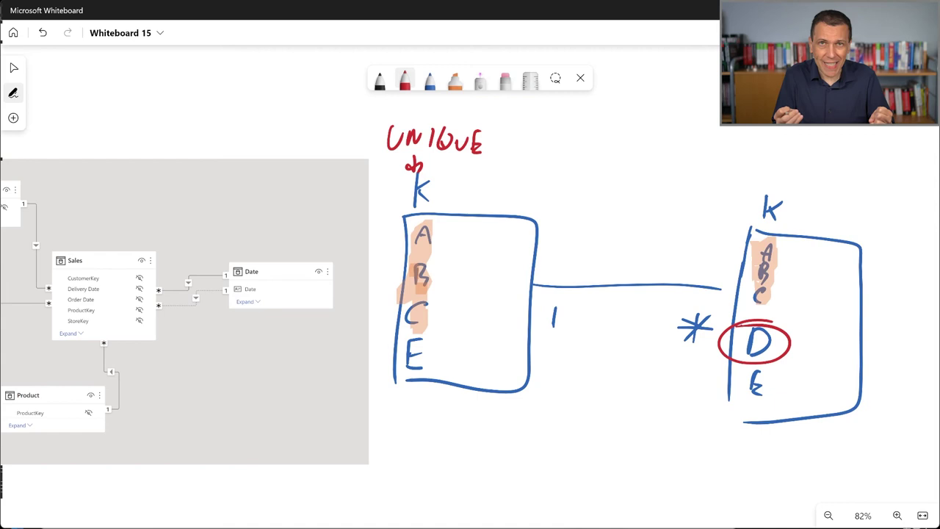
{"action": "left_click", "coordinate": [454, 78]}
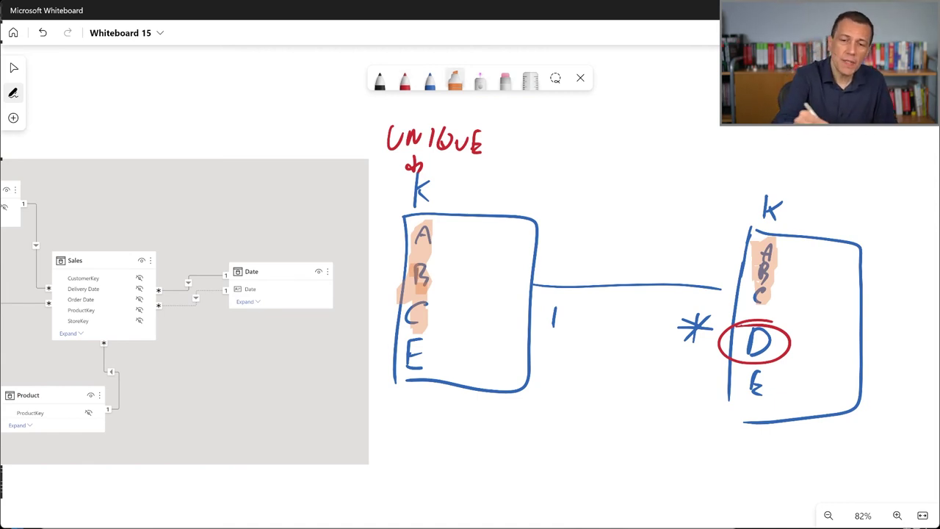
{"action": "mouse_move", "coordinate": [423, 189]}
{"action": "left_mouse_down"}
{"action": "mouse_move", "coordinate": [401, 189]}
{"action": "mouse_move", "coordinate": [426, 181]}
{"action": "mouse_move", "coordinate": [422, 211]}
{"action": "left_mouse_up"}
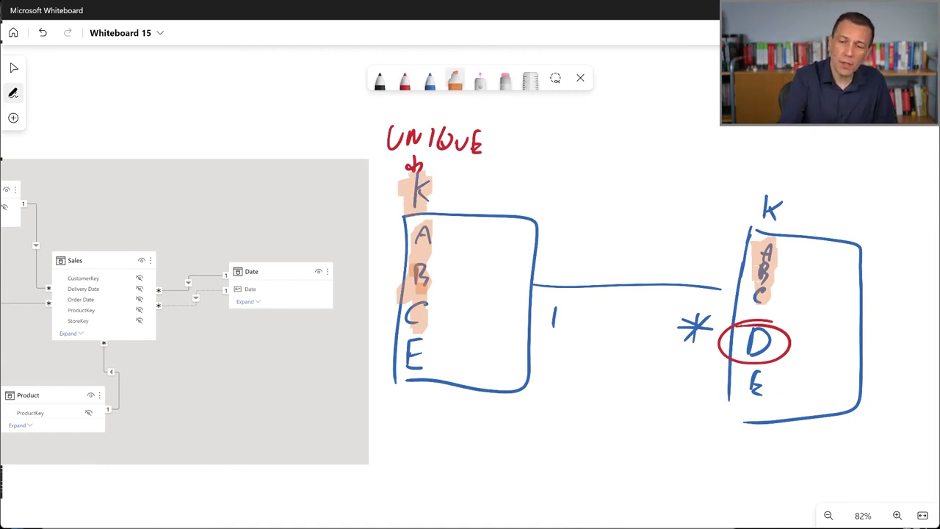
{"action": "left_click_drag", "start_coordinate": [549, 303], "coordinate": [553, 344]}
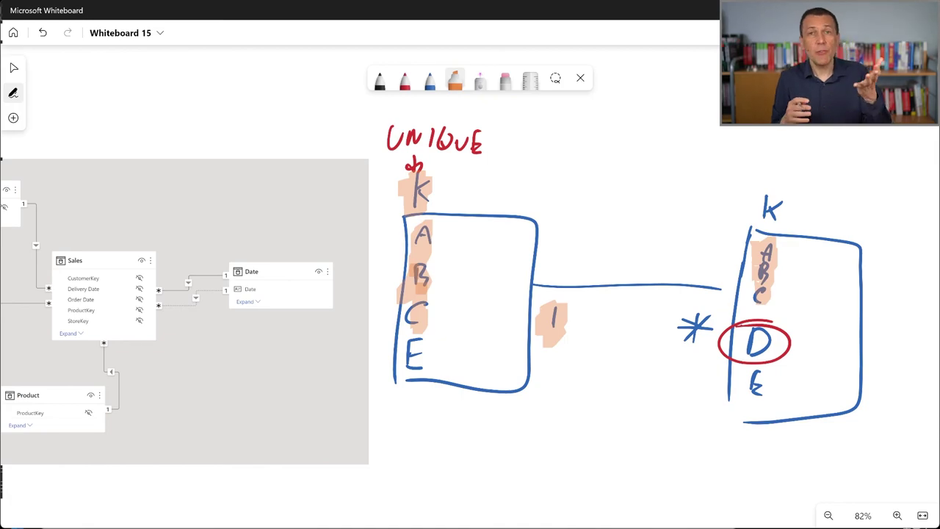